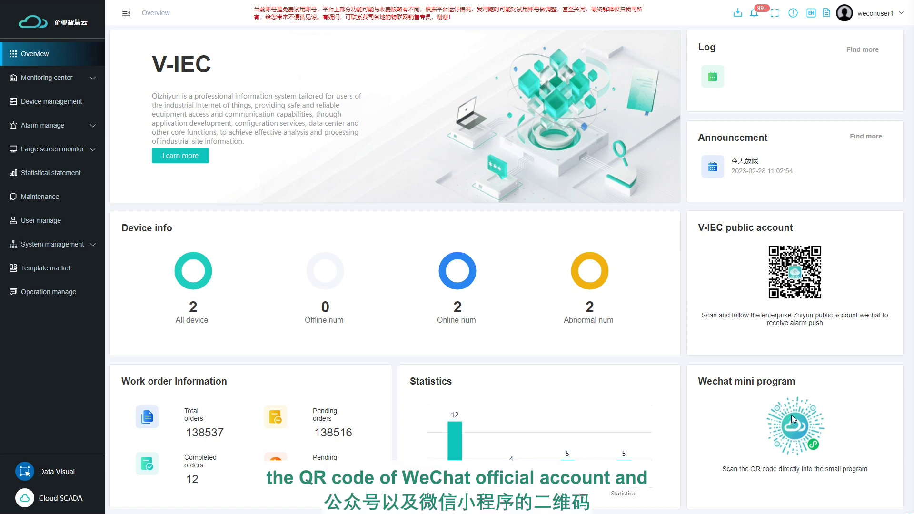
- Expand the Monitoring center section in the sidebar to list its monitoring pages
{"action": "left_click", "coordinate": [47, 78]}
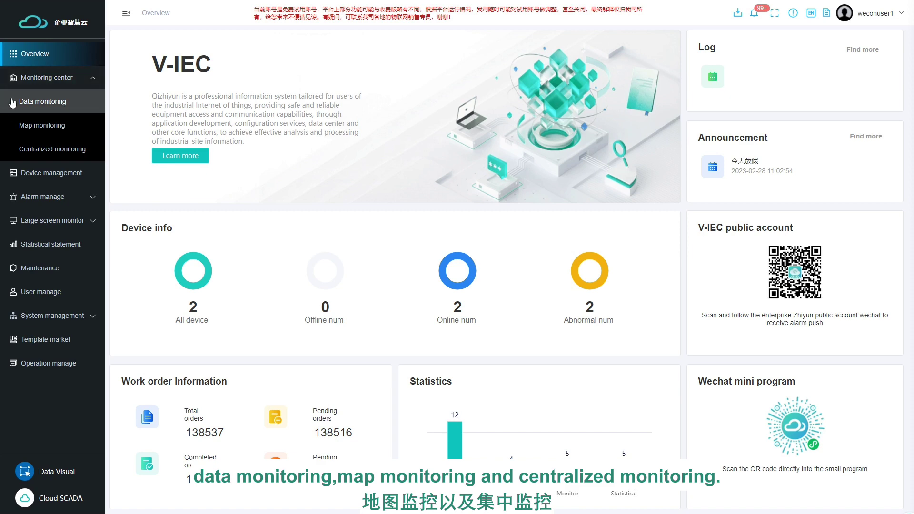
- Open Data monitoring and let the device, China map, alarm and work-order panels load
{"action": "left_click", "coordinate": [48, 102]}
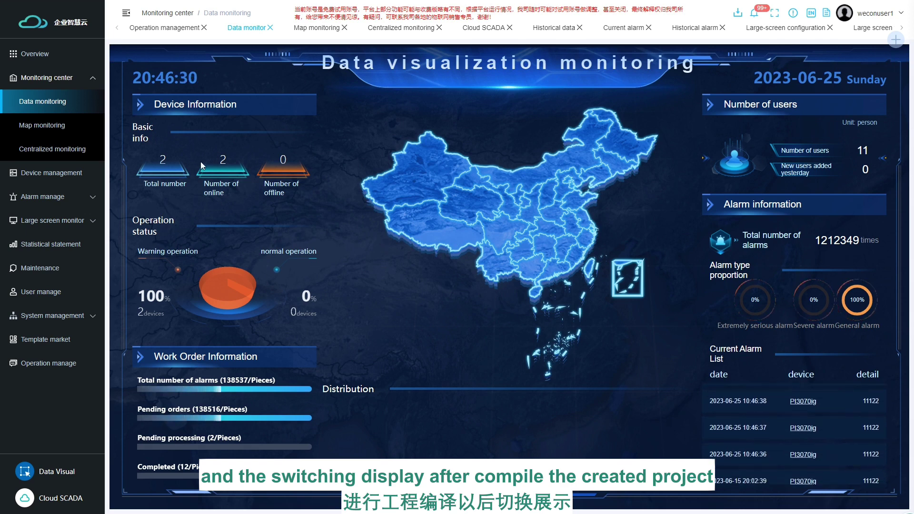
- Locate device E-4GV in eastern China on the map, then view PI3070ig and E-4GV centrally
{"action": "left_click", "coordinate": [39, 127]}
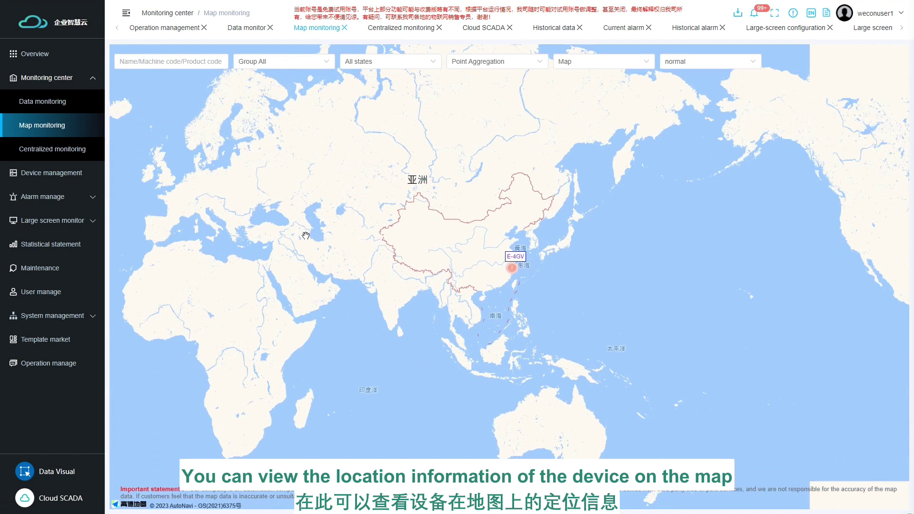
{"action": "left_click", "coordinate": [510, 269]}
{"action": "left_click", "coordinate": [52, 149]}
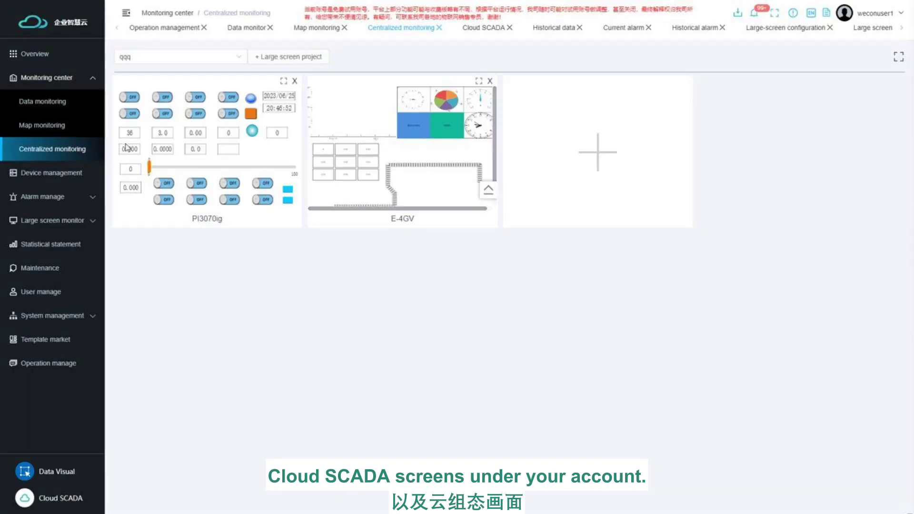
- In Device management, preview the add-device form, the sharing request and E-4GV's action menu
{"action": "left_click", "coordinate": [52, 172]}
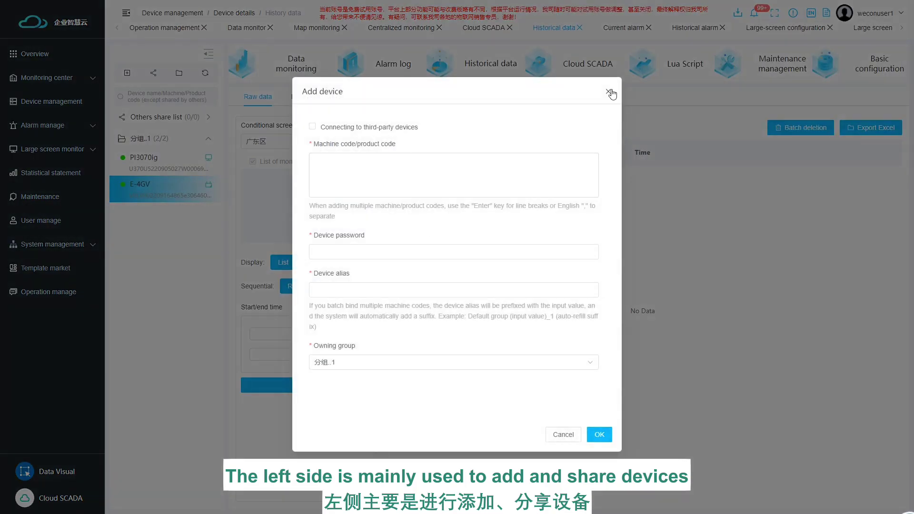
{"action": "left_click", "coordinate": [611, 93]}
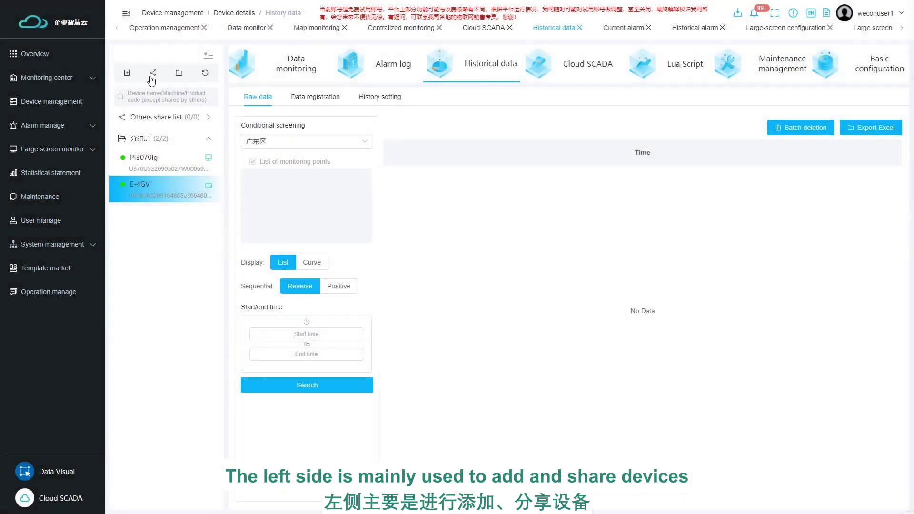
{"action": "left_click", "coordinate": [153, 73]}
{"action": "left_click", "coordinate": [553, 96]}
{"action": "right_click", "coordinate": [144, 188]}
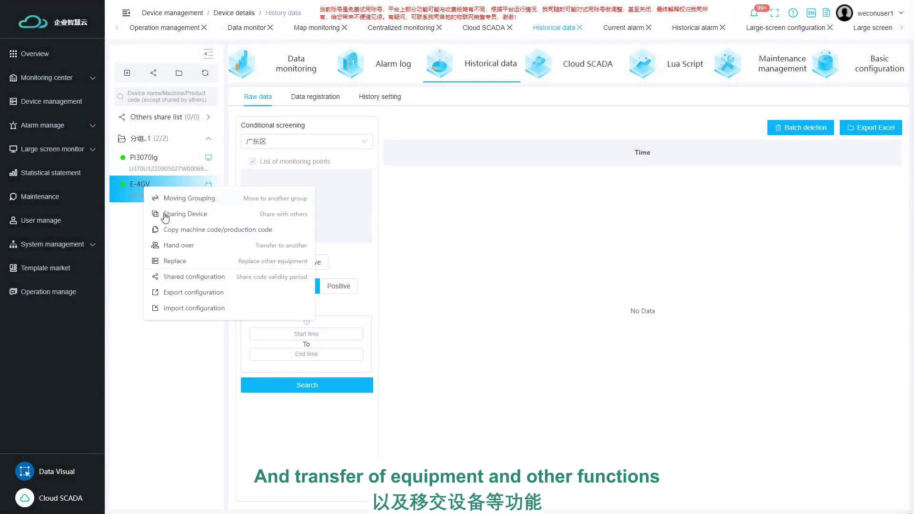
{"action": "left_click", "coordinate": [176, 177]}
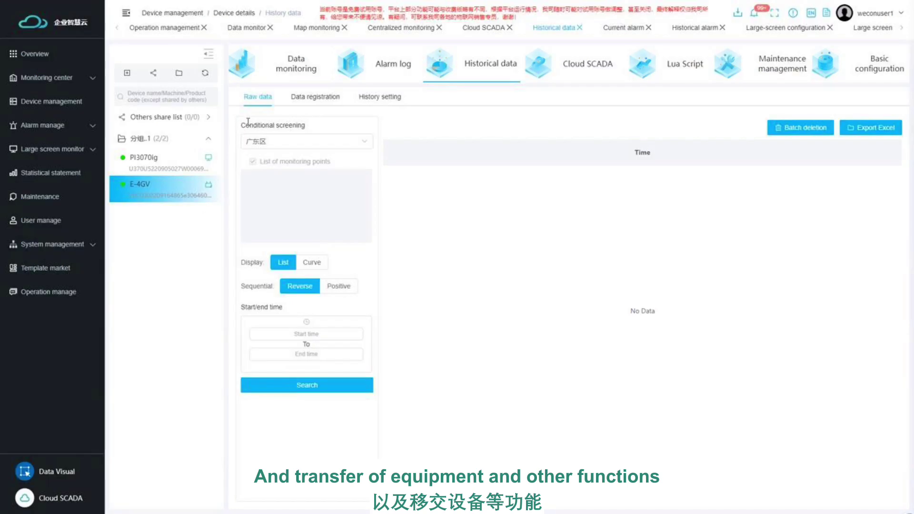
- Browse E-4GV's monitoring points, its empty historical data and its basic configuration
{"action": "left_click", "coordinate": [295, 68]}
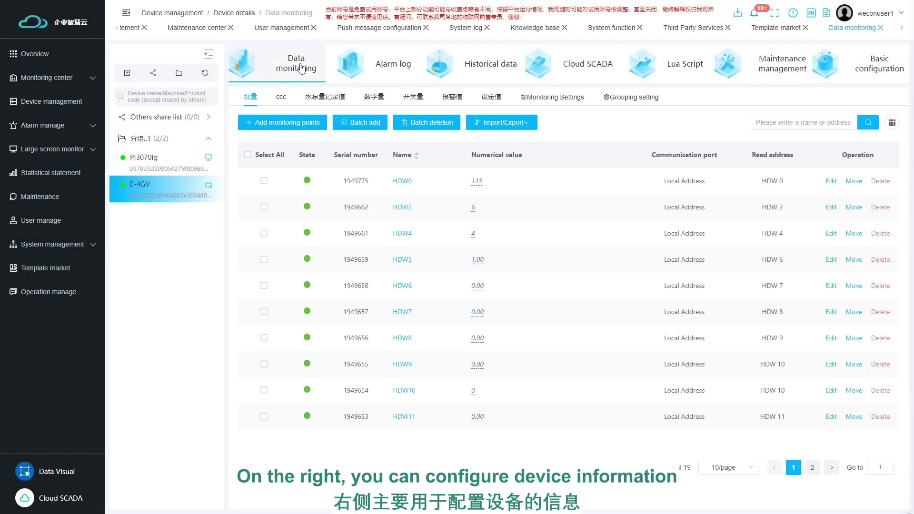
{"action": "left_click", "coordinate": [477, 67]}
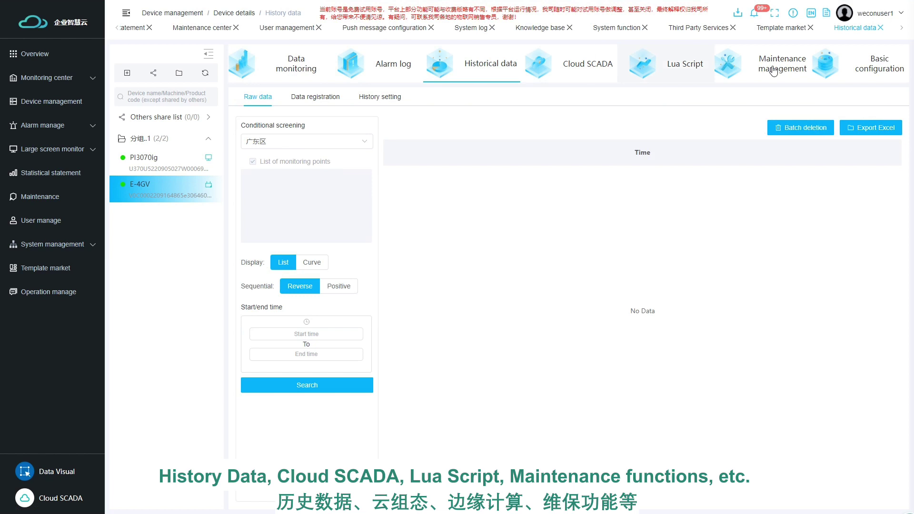
{"action": "left_click", "coordinate": [892, 73]}
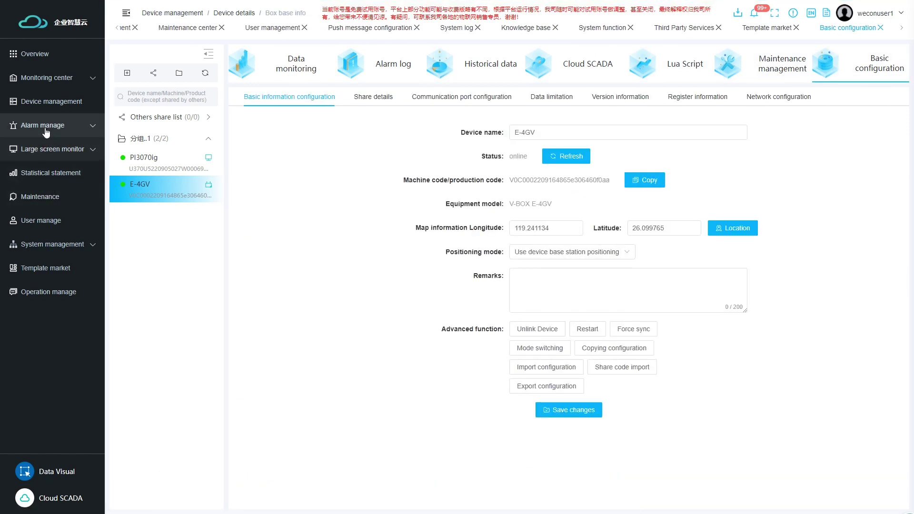
- Open Current alarm summary under Alarm manage, with top-10 alarm counts and the real-time list
{"action": "left_click", "coordinate": [43, 125]}
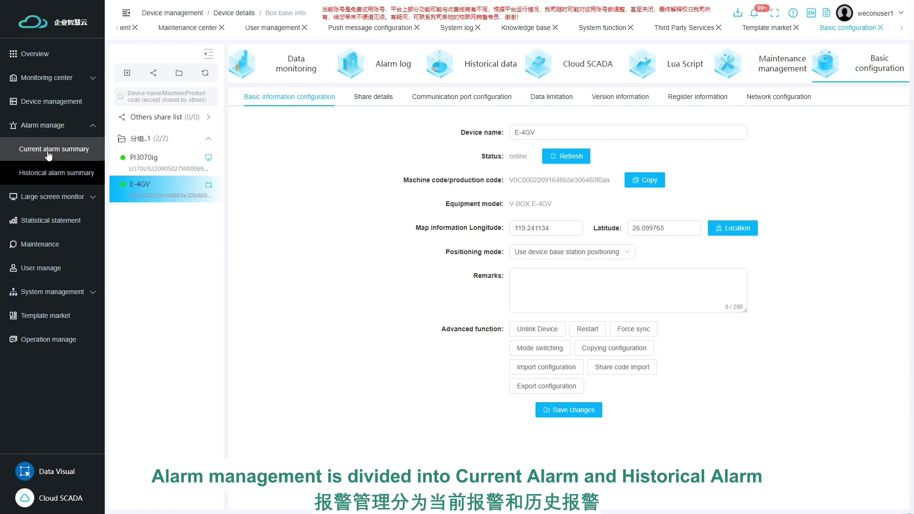
{"action": "left_click", "coordinate": [53, 148]}
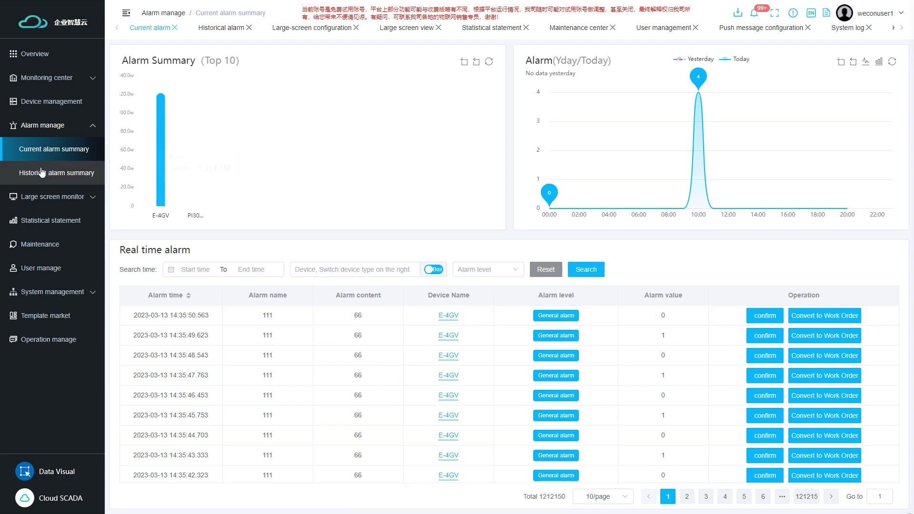
- Open Historical alarm summary with the 12-month trend and three confirmed E-4GV alarms
{"action": "left_click", "coordinate": [56, 173]}
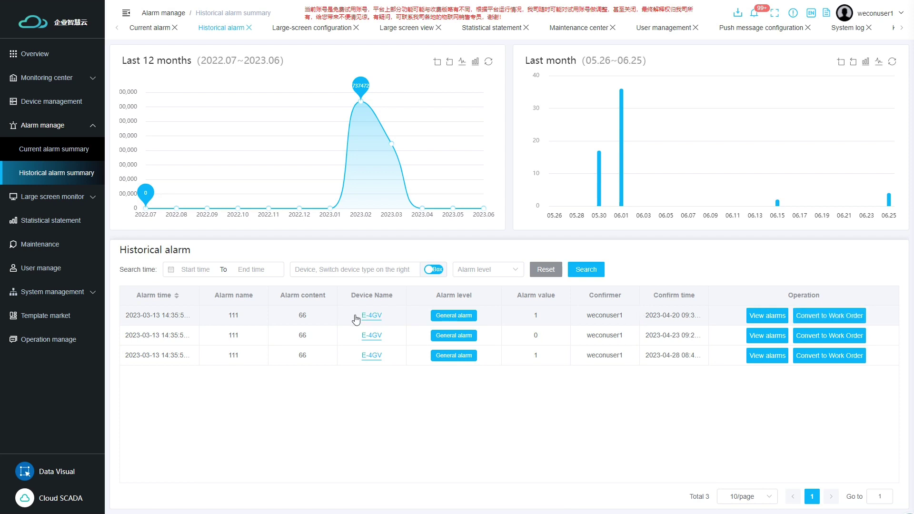
- Check the screen-type options for project 2222's screen, then show project 111's large-screen view
{"action": "left_click", "coordinate": [52, 196]}
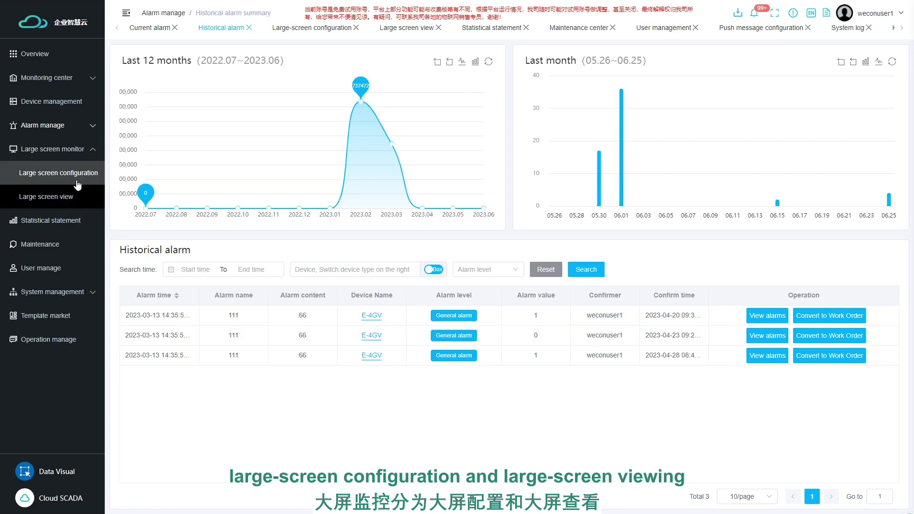
{"action": "left_click", "coordinate": [59, 173]}
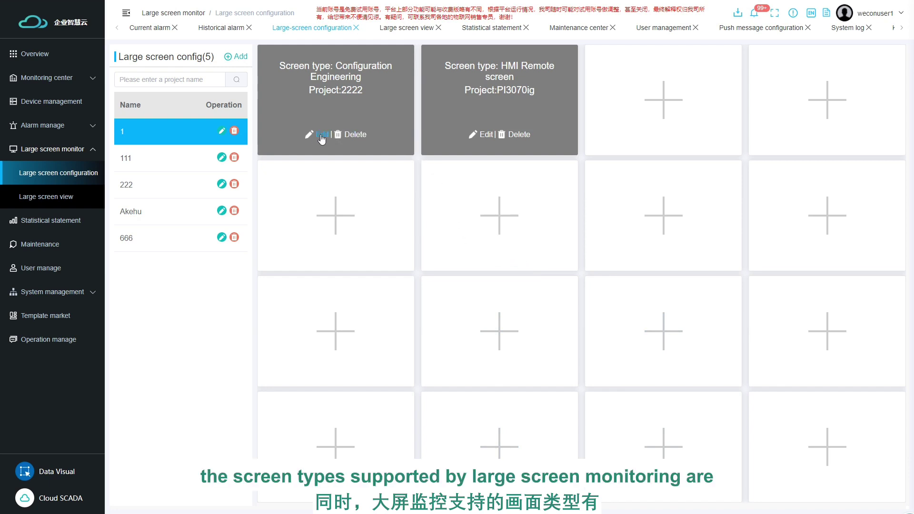
{"action": "left_click", "coordinate": [321, 135]}
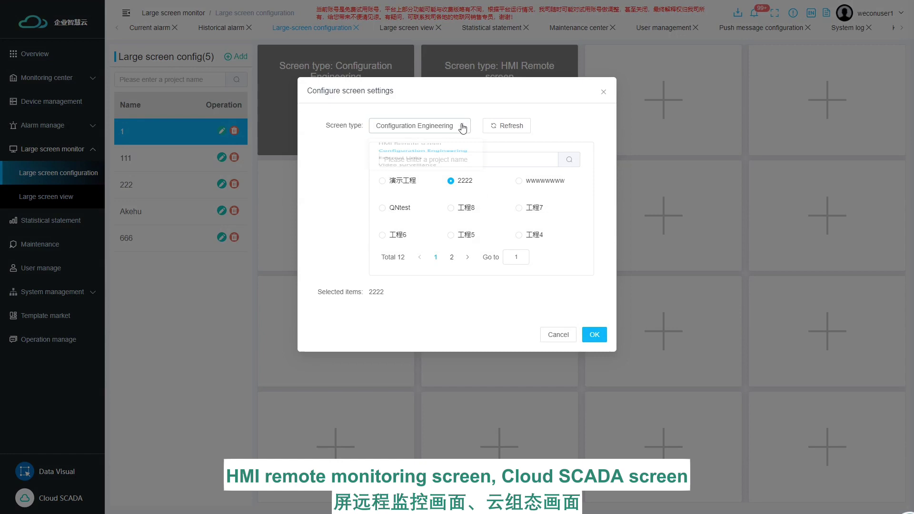
{"action": "left_click", "coordinate": [420, 126]}
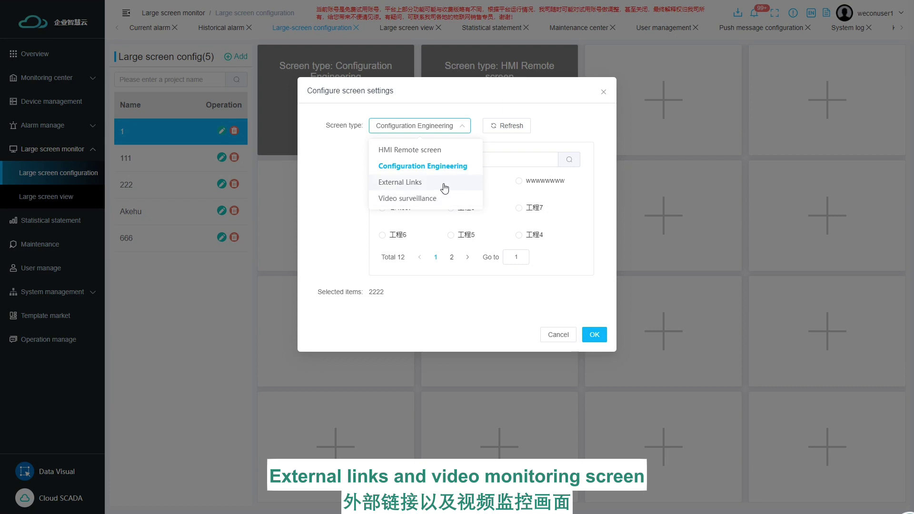
{"action": "left_click", "coordinate": [603, 91]}
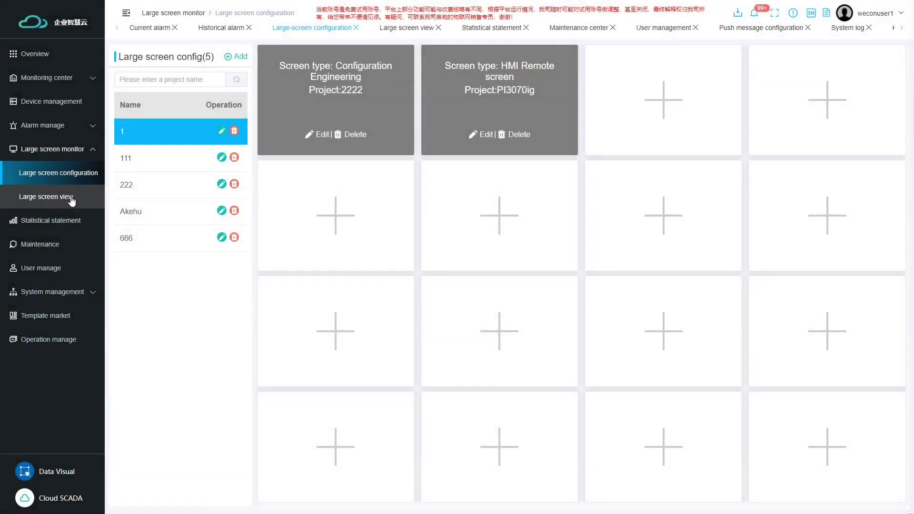
{"action": "left_click", "coordinate": [47, 196]}
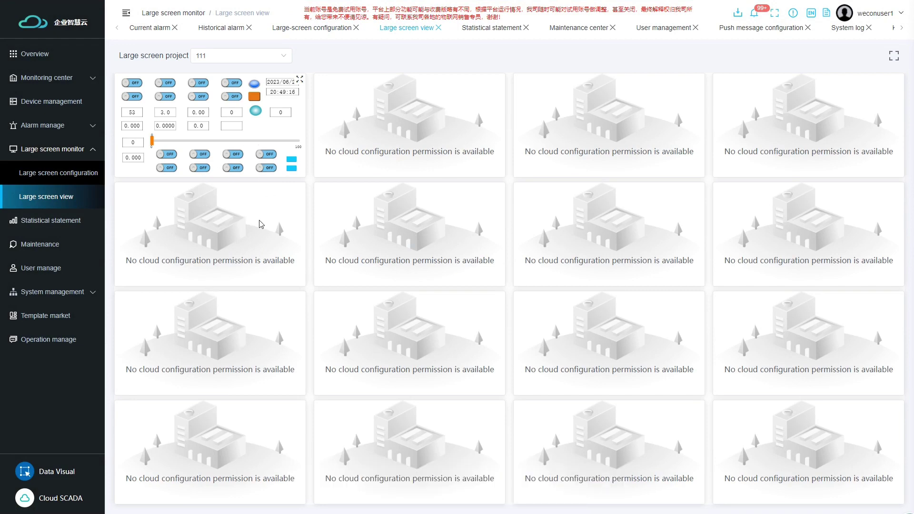
- Open the Statistical statement report and briefly enter and exit its custom configuration mode
{"action": "left_click", "coordinate": [50, 219]}
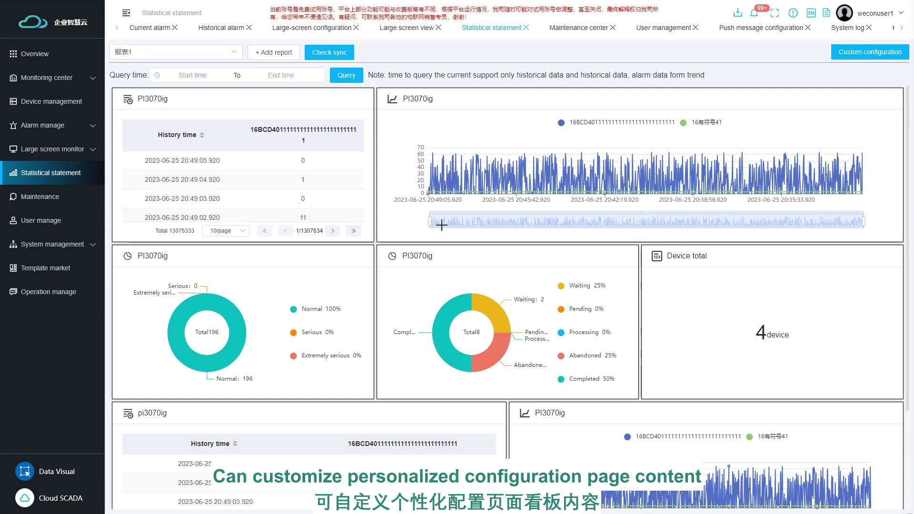
{"action": "left_click", "coordinate": [851, 55]}
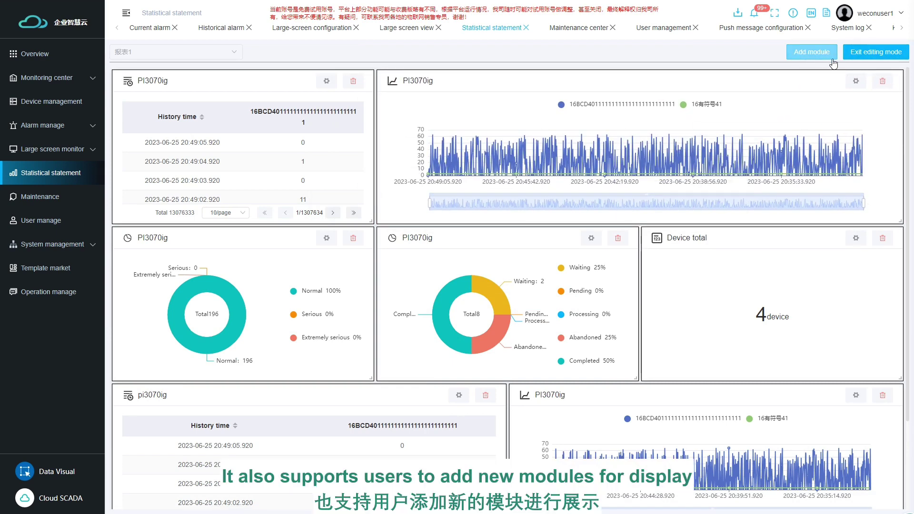
{"action": "left_click", "coordinate": [875, 51]}
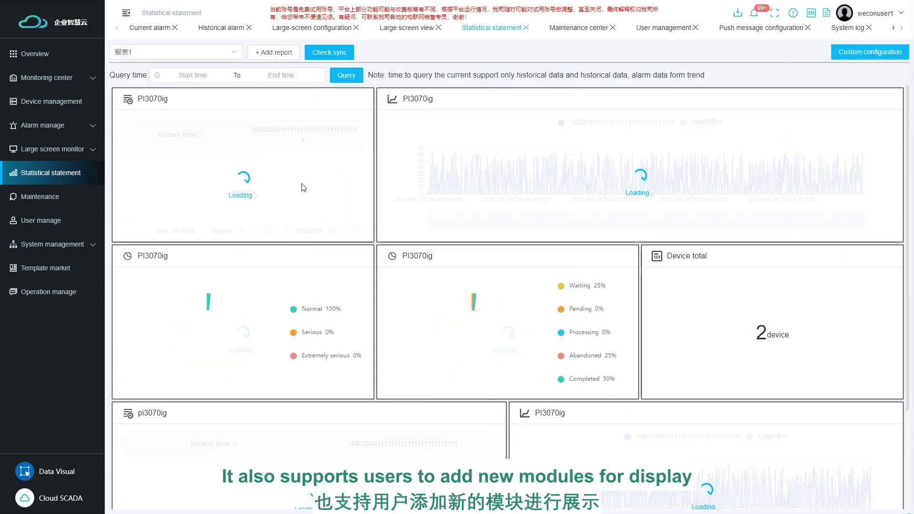
- Browse maintenance plans, repair records and maintenance work orders, then go to User manage
{"action": "left_click", "coordinate": [33, 200]}
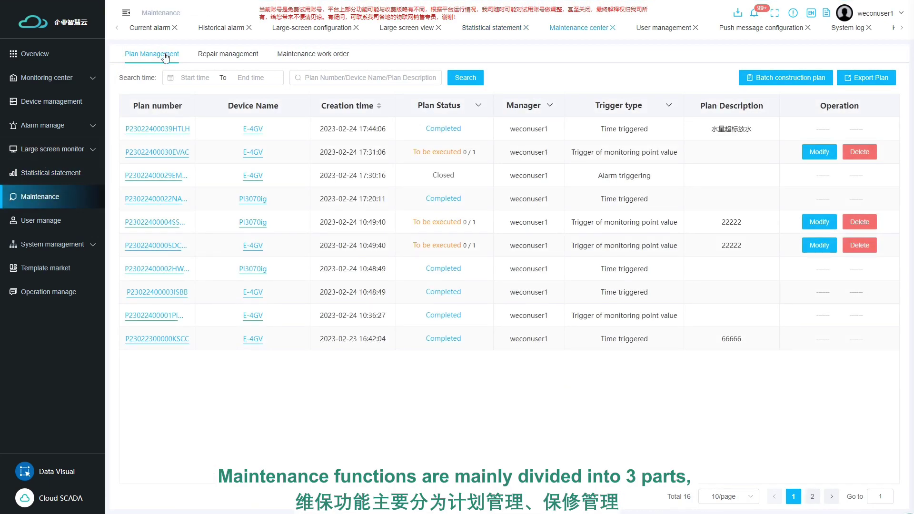
{"action": "left_click", "coordinate": [212, 57]}
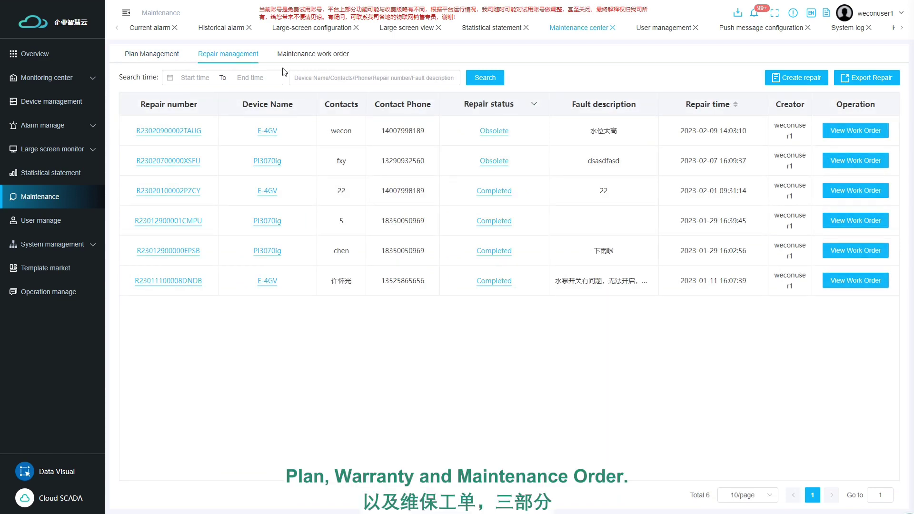
{"action": "left_click", "coordinate": [318, 55]}
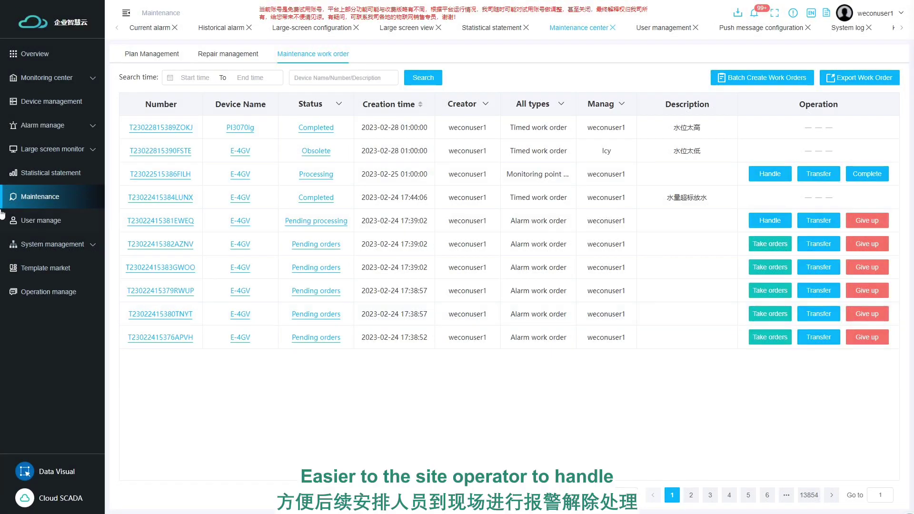
{"action": "left_click", "coordinate": [42, 219]}
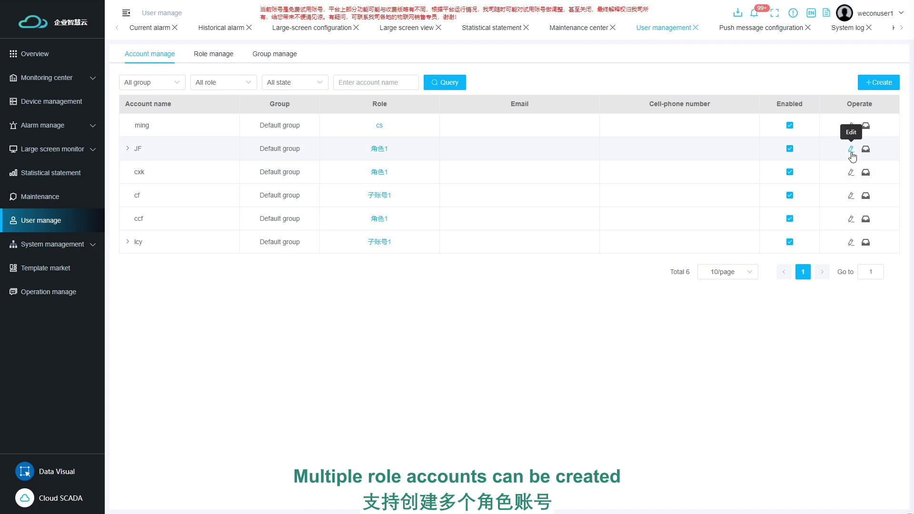
- In Role manage, view the cs role's V-BOX and HMI permissions and close without saving
{"action": "left_click", "coordinate": [213, 54]}
{"action": "left_click", "coordinate": [823, 138]}
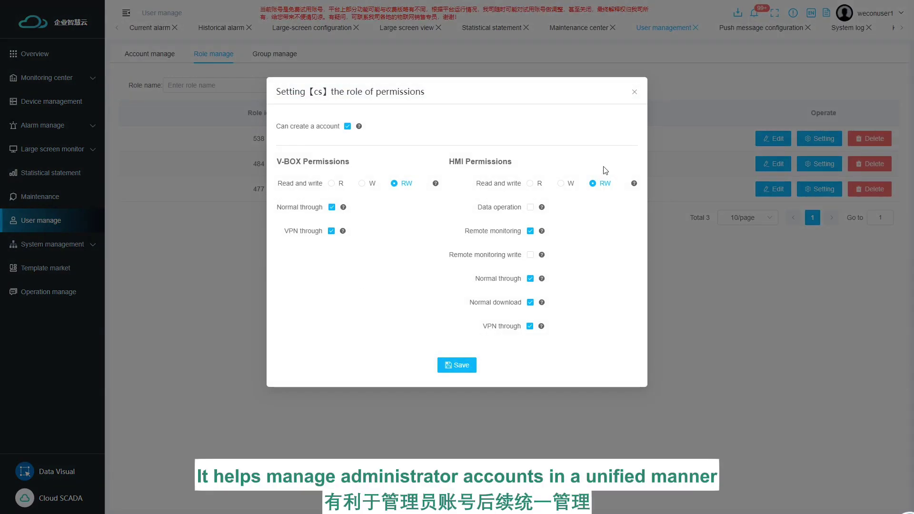
{"action": "left_click", "coordinate": [634, 93]}
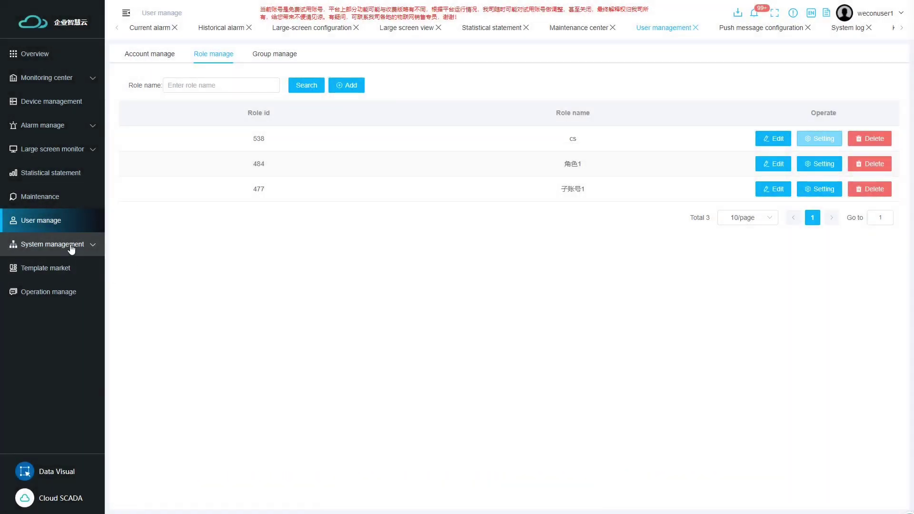
- Under System management, view the message push configuration's SMS recipients and push notification policies
{"action": "left_click", "coordinate": [72, 248]}
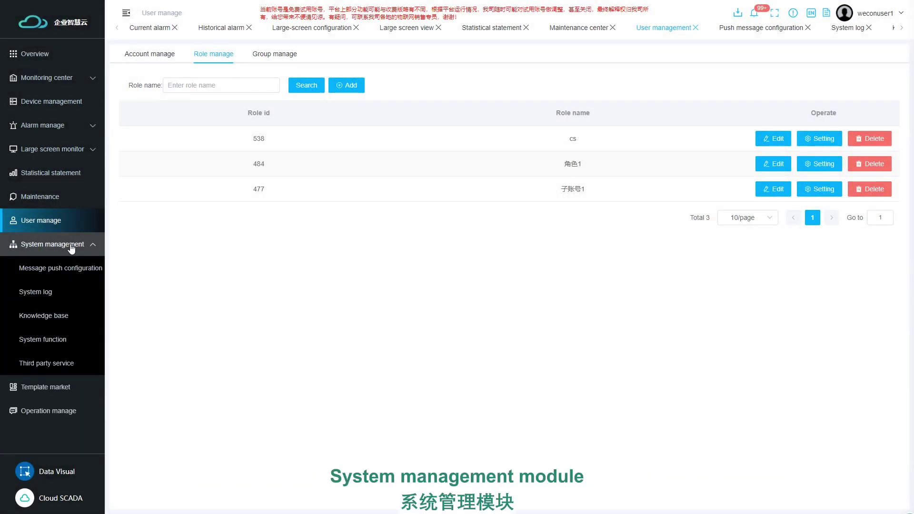
{"action": "left_click", "coordinate": [61, 268]}
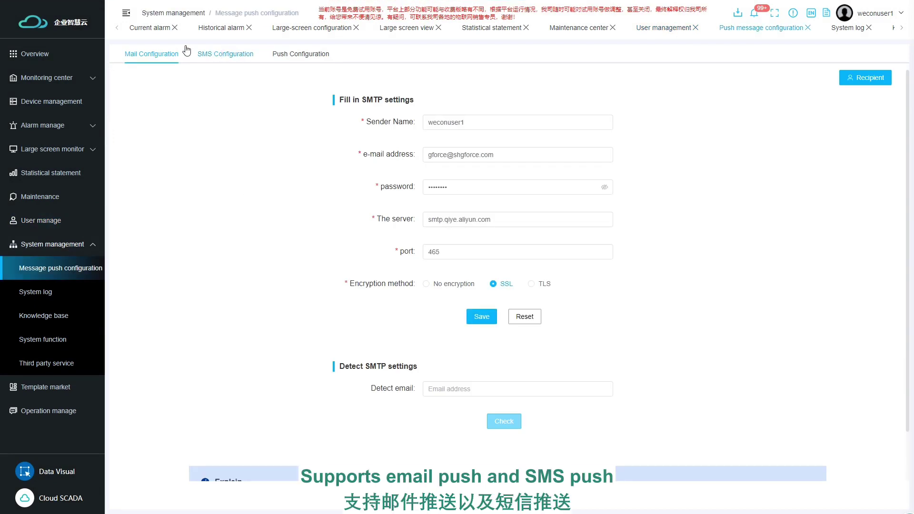
{"action": "left_click", "coordinate": [224, 54]}
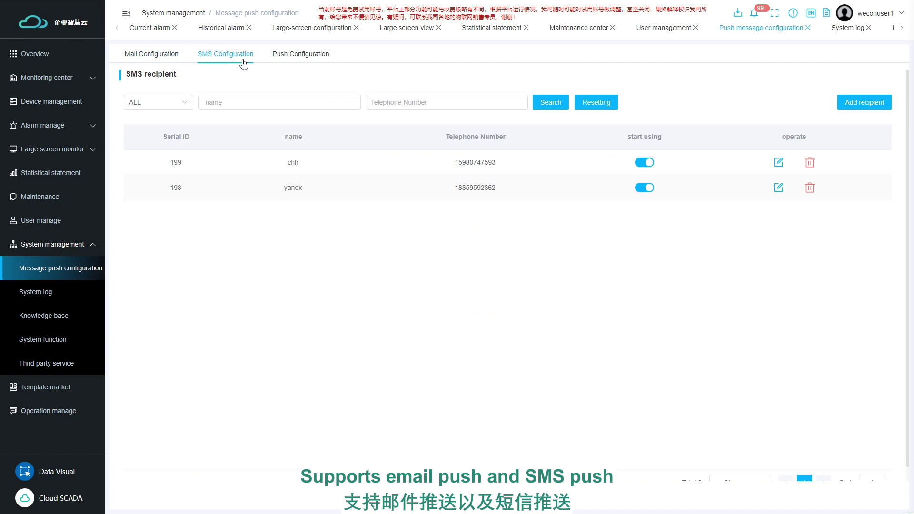
{"action": "left_click", "coordinate": [300, 54]}
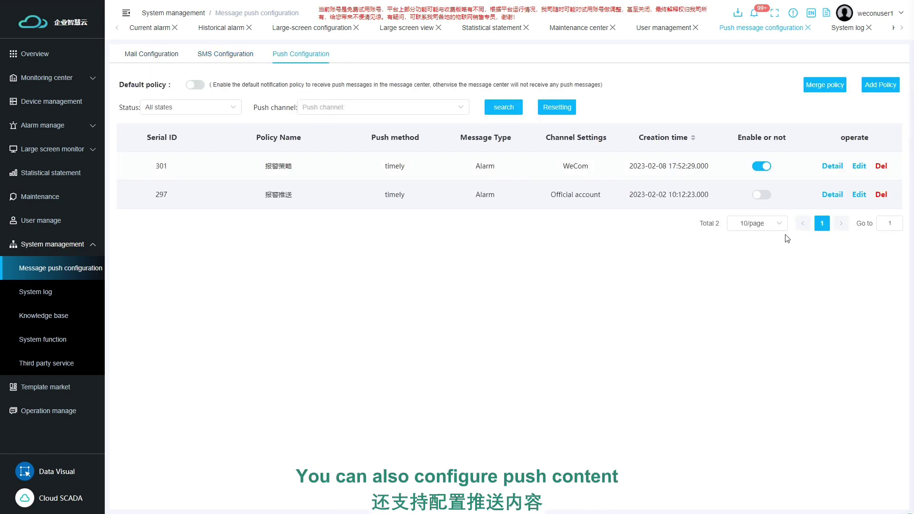
- Check the System log, including the equipment operation log
{"action": "left_click", "coordinate": [35, 291]}
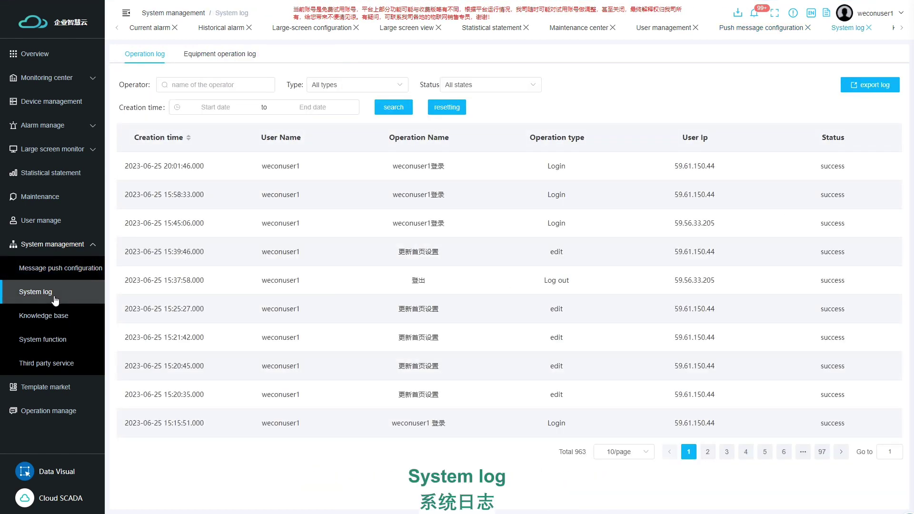
{"action": "left_click_drag", "start_coordinate": [152, 53], "coordinate": [164, 54]}
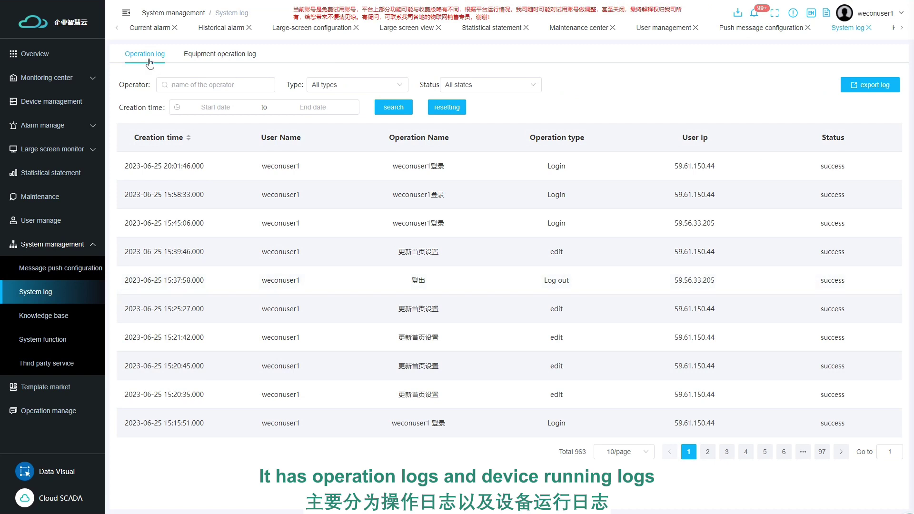
{"action": "left_click", "coordinate": [227, 55]}
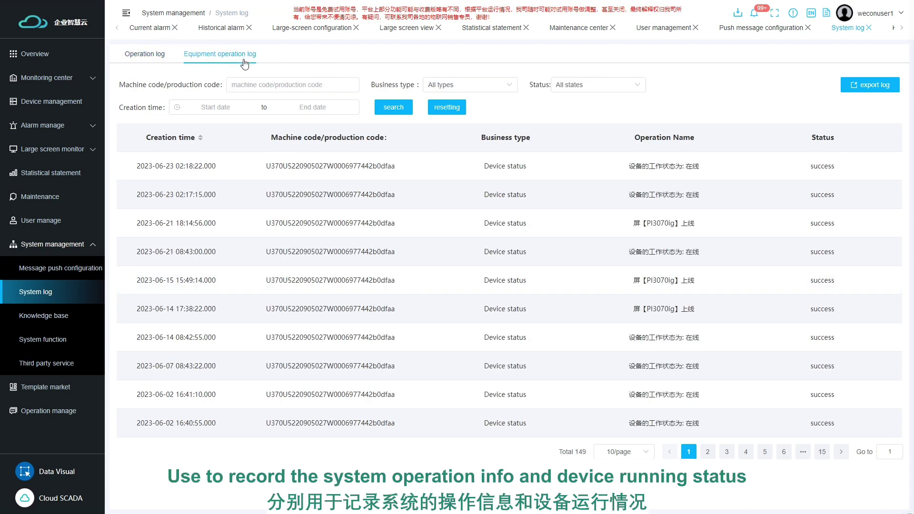
- Browse the knowledge base, then open and cancel a new EZVIZ camera account
{"action": "left_click", "coordinate": [49, 317]}
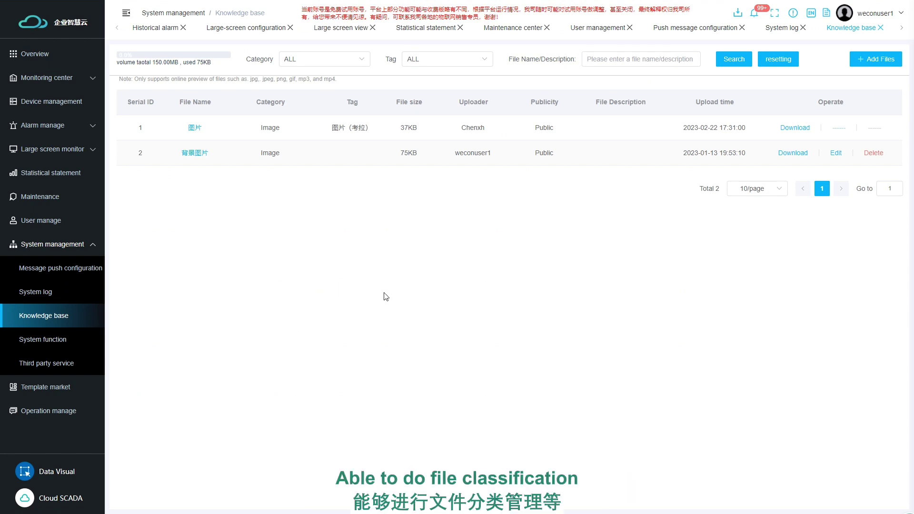
{"action": "left_click", "coordinate": [47, 363]}
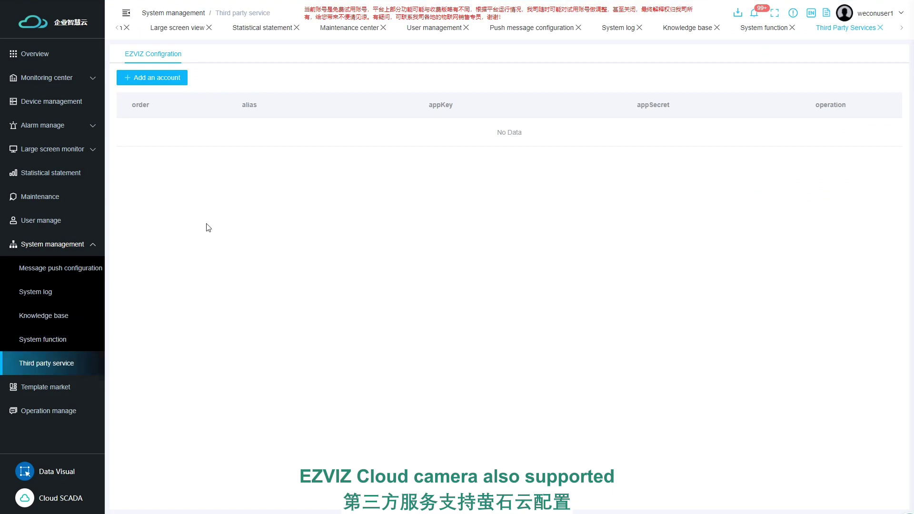
{"action": "left_click", "coordinate": [152, 78]}
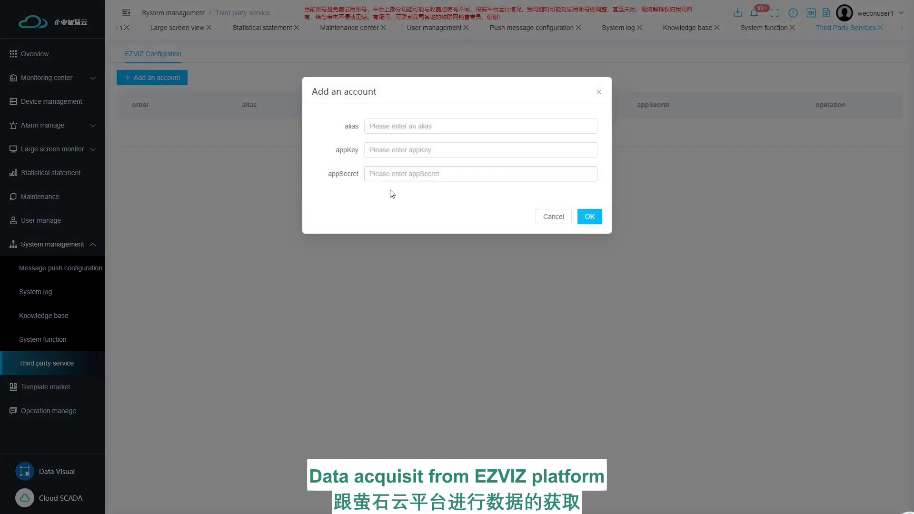
{"action": "left_click", "coordinate": [598, 91]}
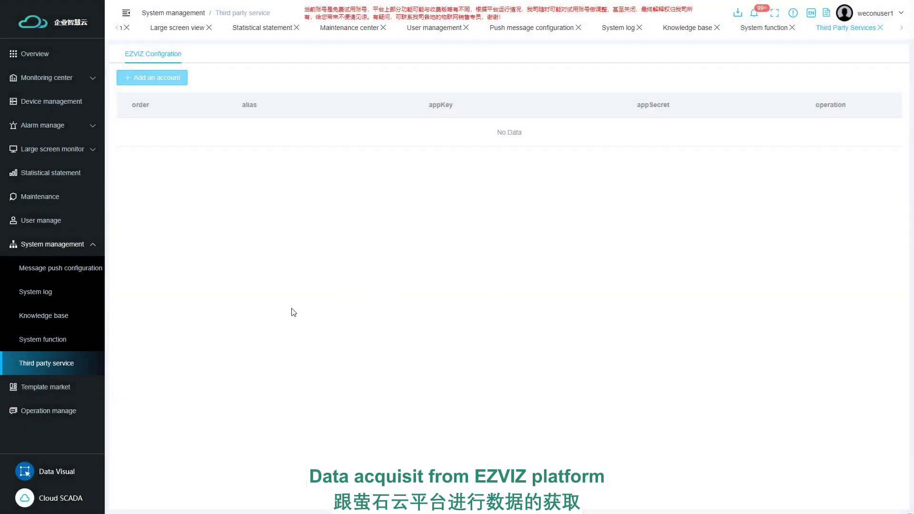
- Check the template market and My template, then open Operation manage theme settings
{"action": "left_click", "coordinate": [45, 386]}
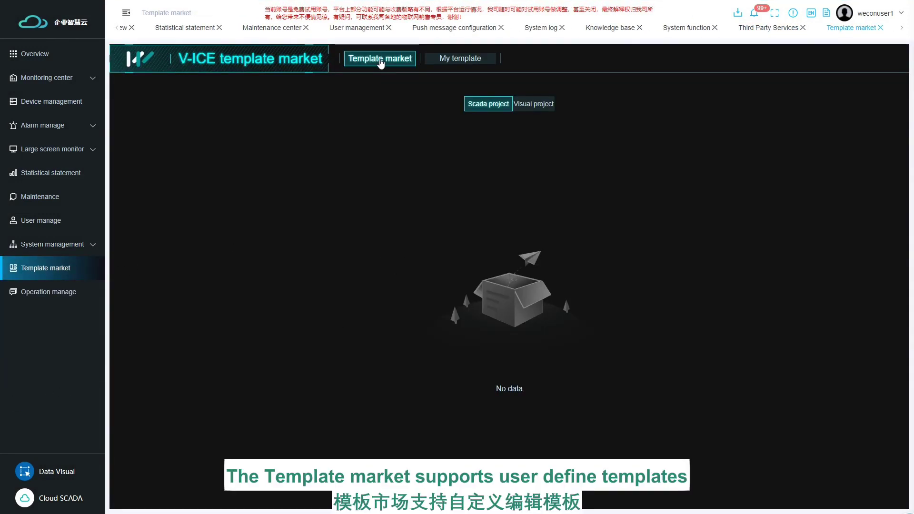
{"action": "left_click", "coordinate": [460, 58]}
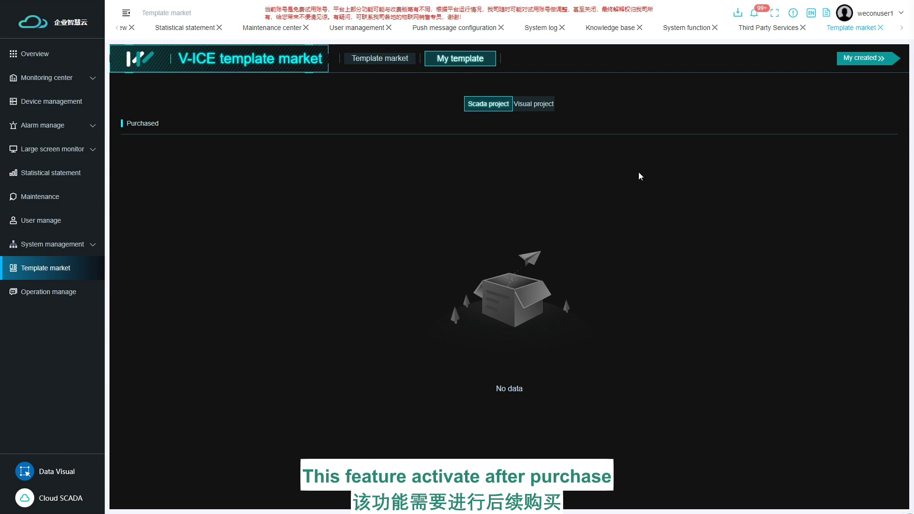
{"action": "left_click", "coordinate": [48, 291]}
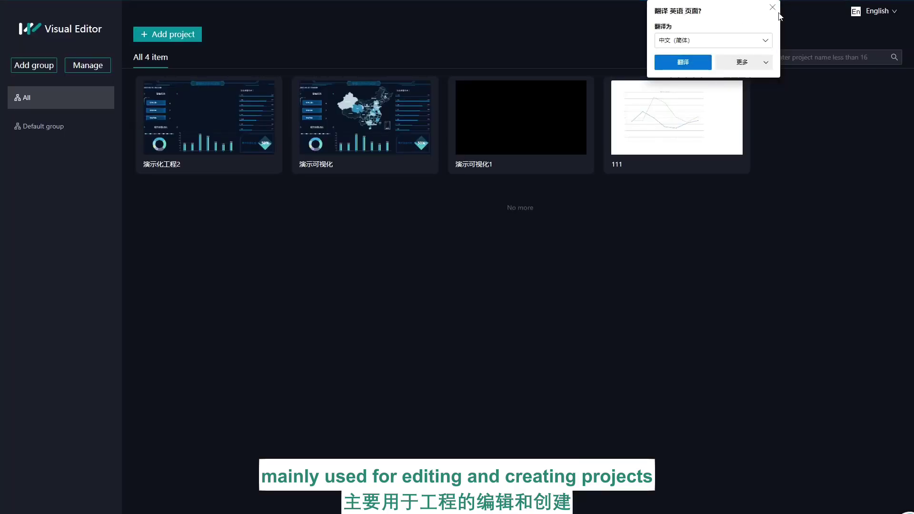
{"action": "left_click", "coordinate": [773, 8]}
{"action": "mouse_move", "coordinate": [365, 118]}
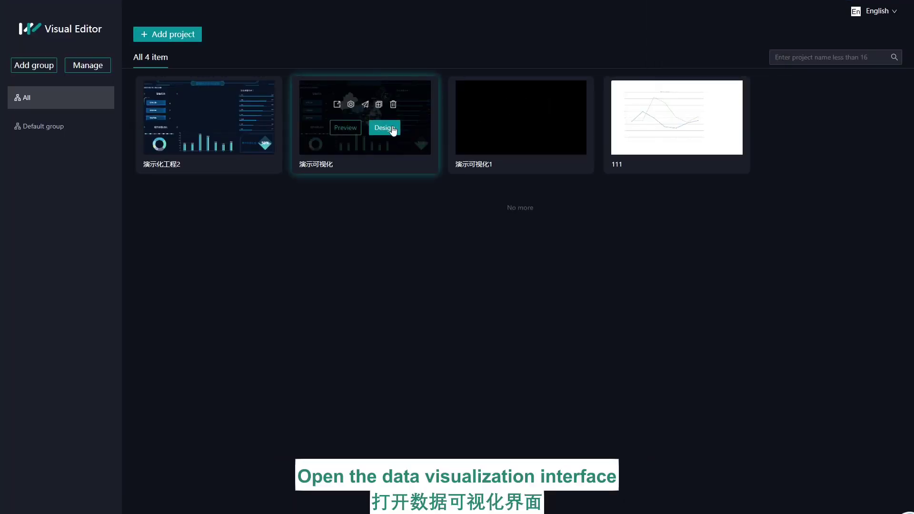
{"action": "left_click", "coordinate": [385, 127]}
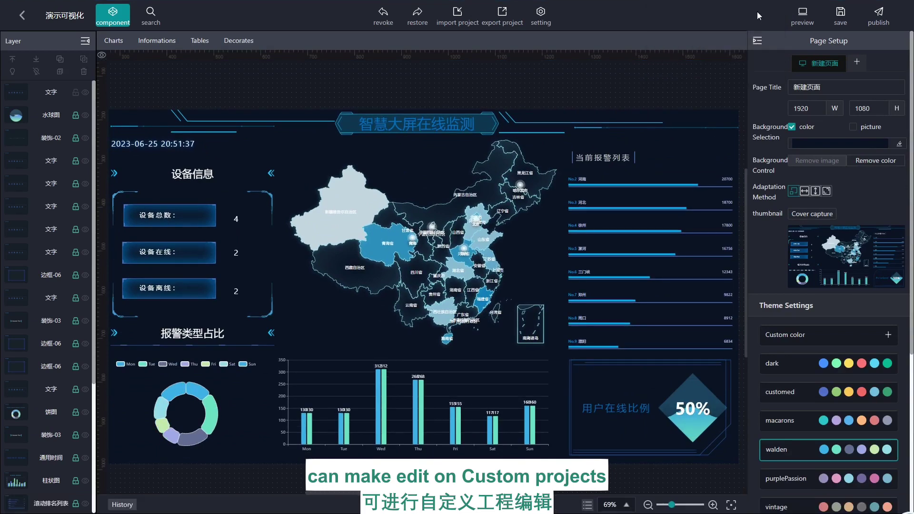
{"action": "left_click", "coordinate": [356, 7]}
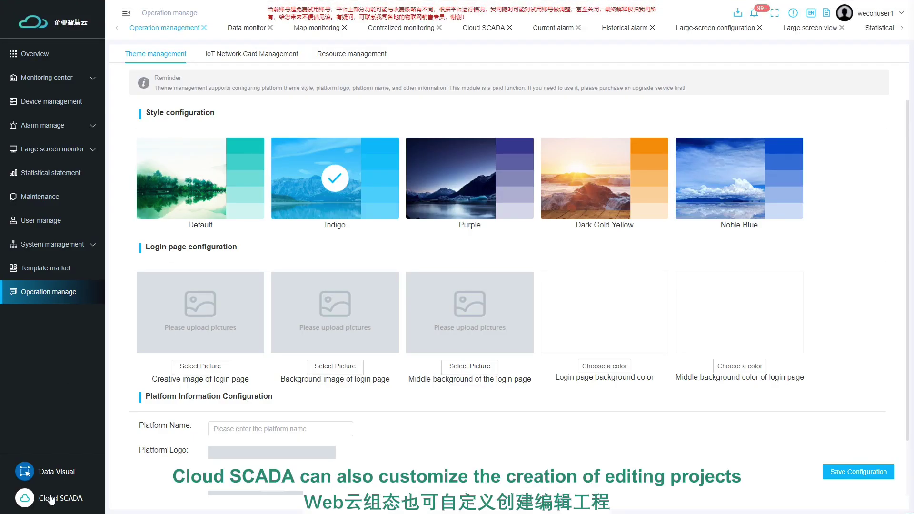
- Preview the 演示工程 project in Cloud SCADA, close it, then show Monitoring center's Data monitoring dashboard
{"action": "left_click", "coordinate": [51, 499]}
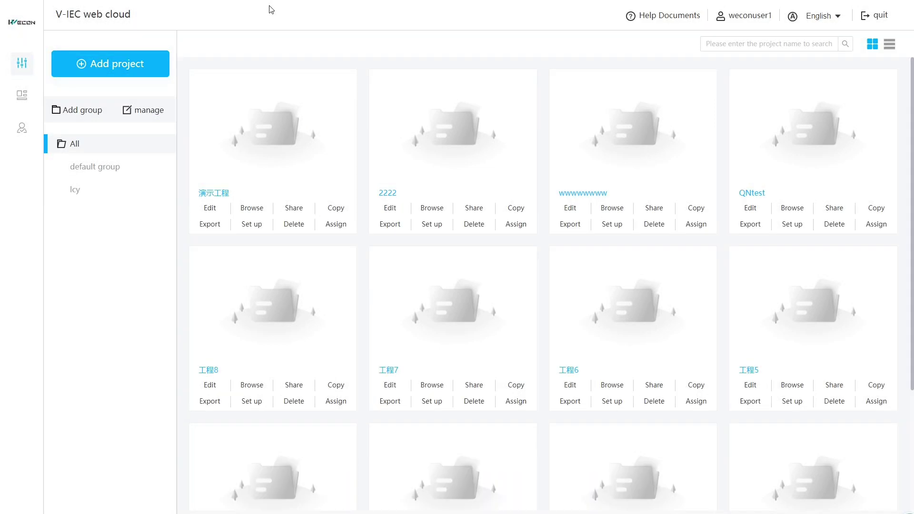
{"action": "left_click", "coordinate": [210, 207]}
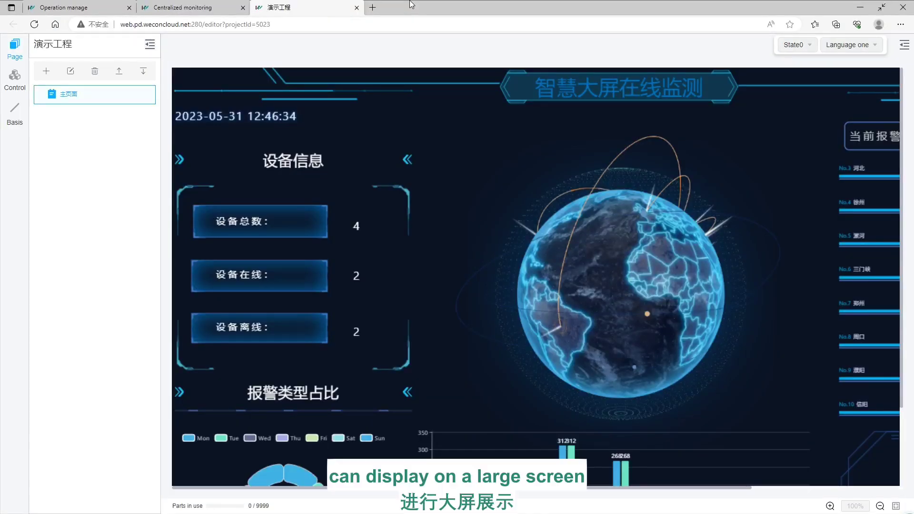
{"action": "left_click", "coordinate": [356, 7]}
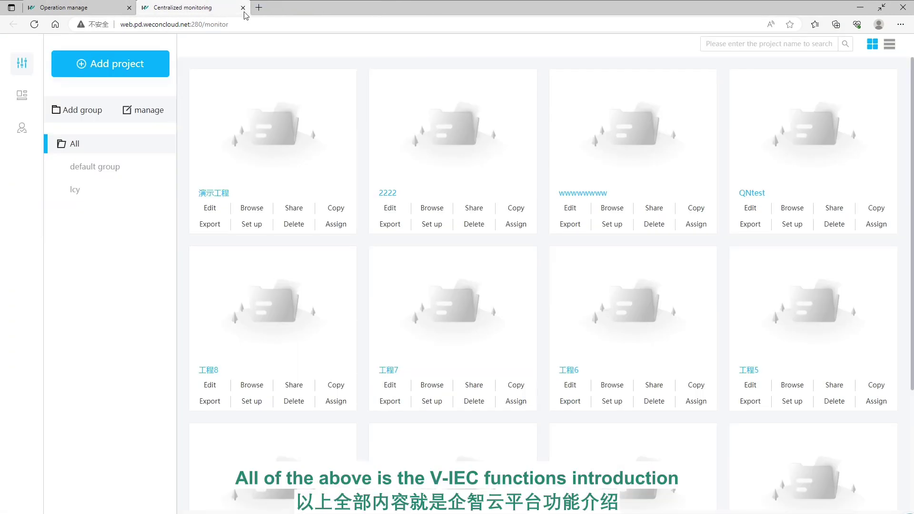
{"action": "left_click", "coordinate": [242, 7]}
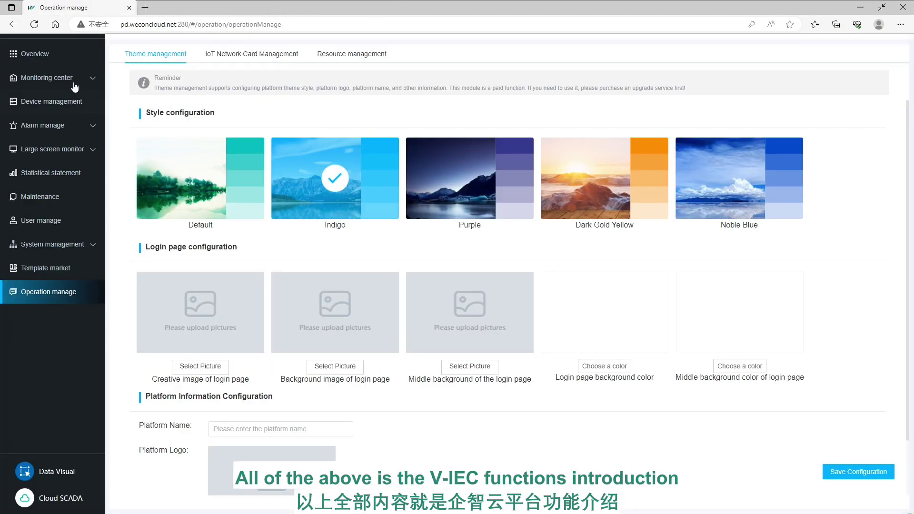
{"action": "left_click", "coordinate": [46, 78]}
{"action": "left_click", "coordinate": [42, 101]}
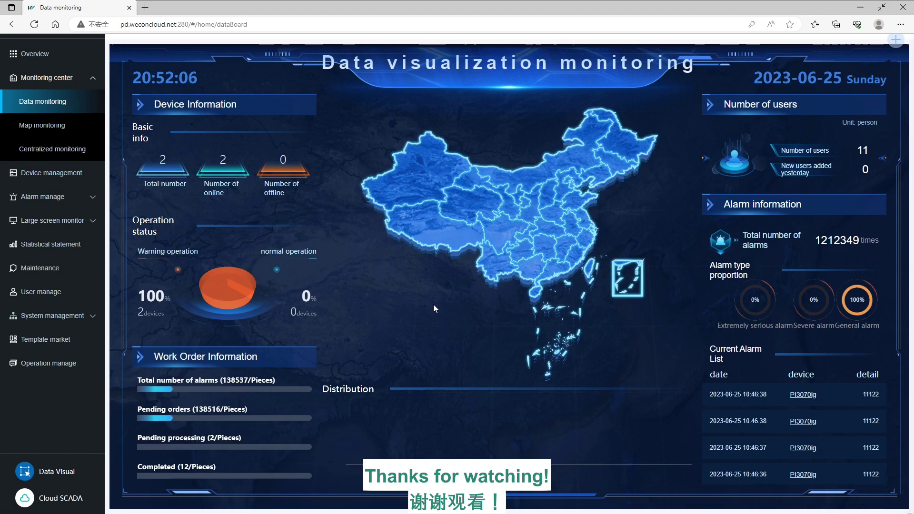